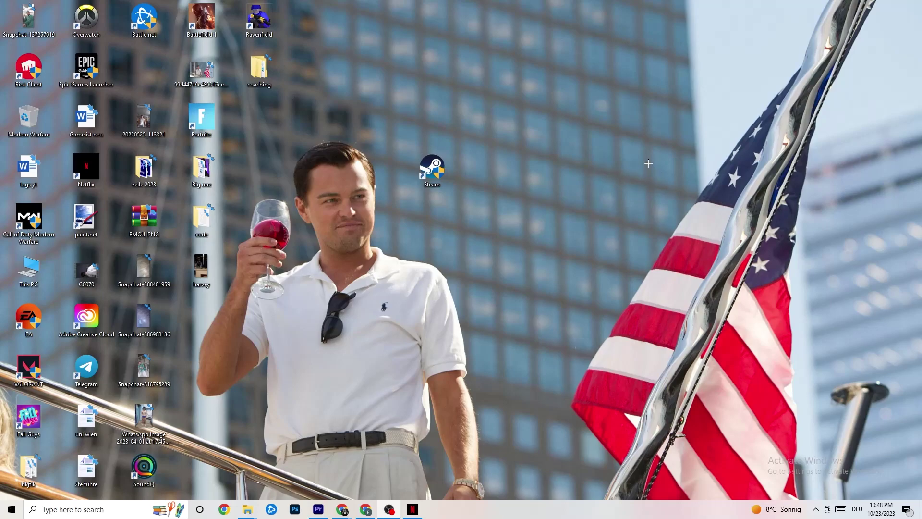
Open Update & Security in Settings, confirm Windows is up to date, then view Troubleshoot
left_click(3, 513)
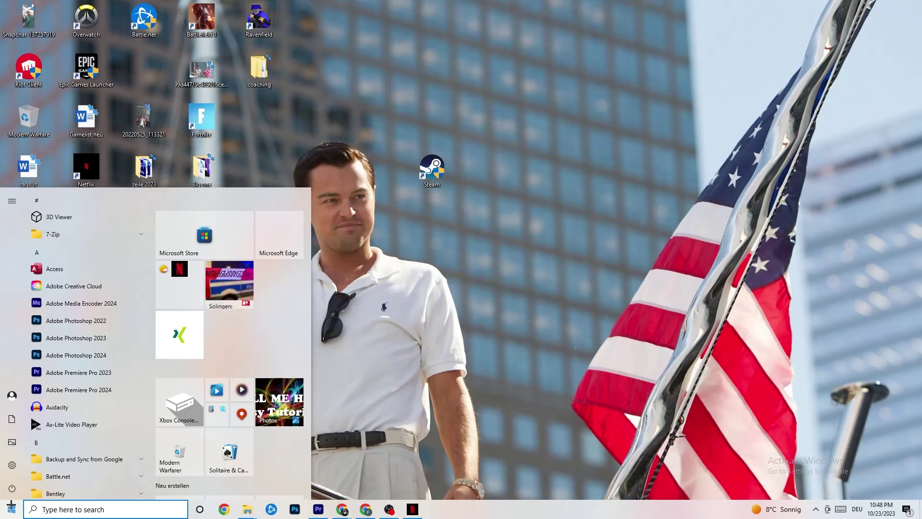
left_click(14, 465)
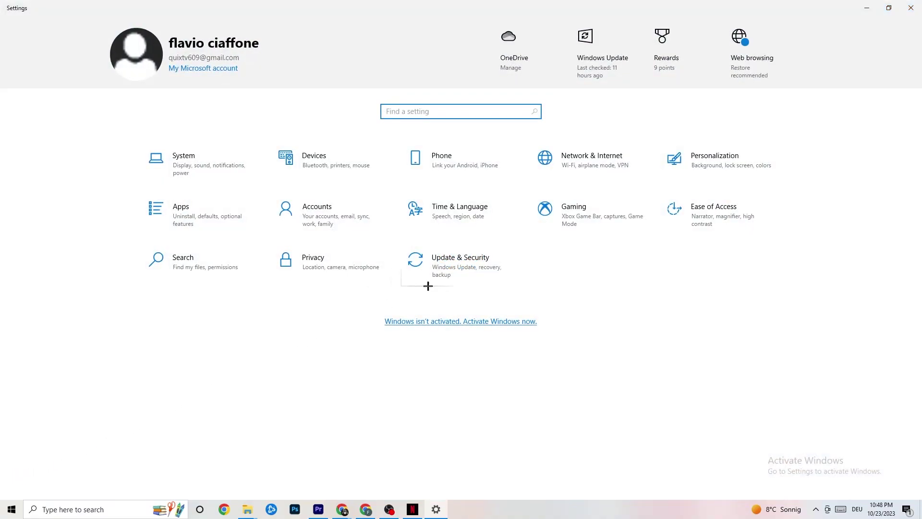
left_click(445, 276)
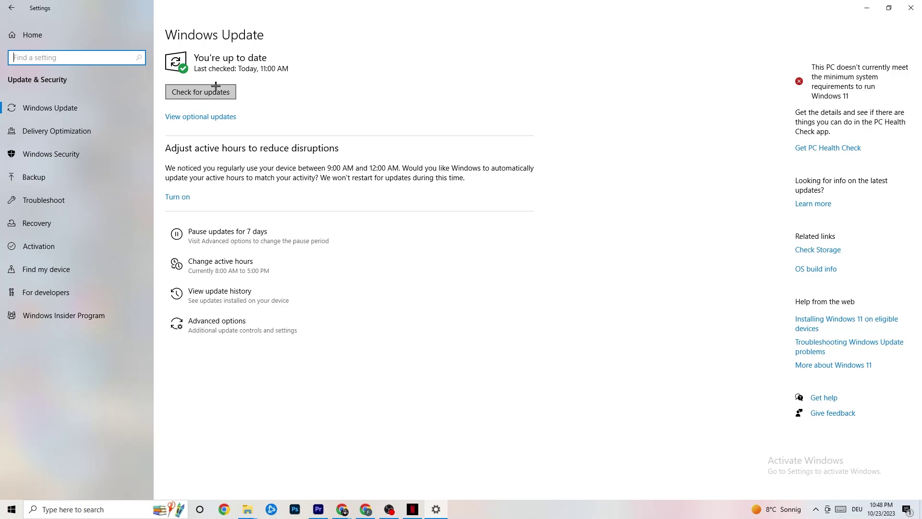
left_click(269, 61)
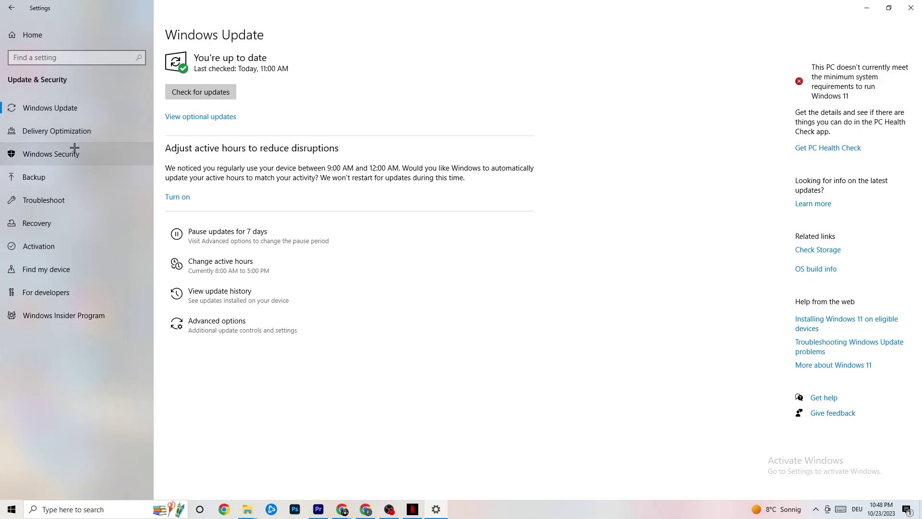
left_click(58, 200)
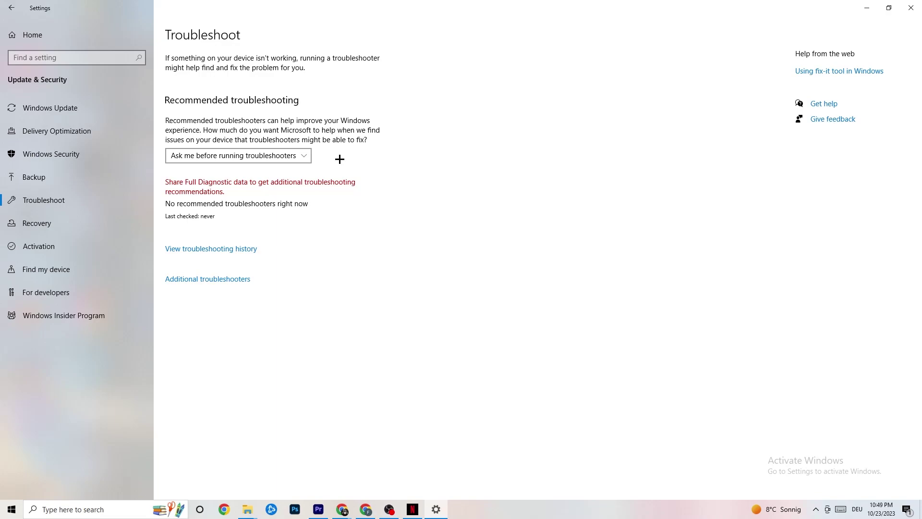
Minimise the Settings window from the Troubleshoot page to reveal the desktop shortcuts
left_click(867, 6)
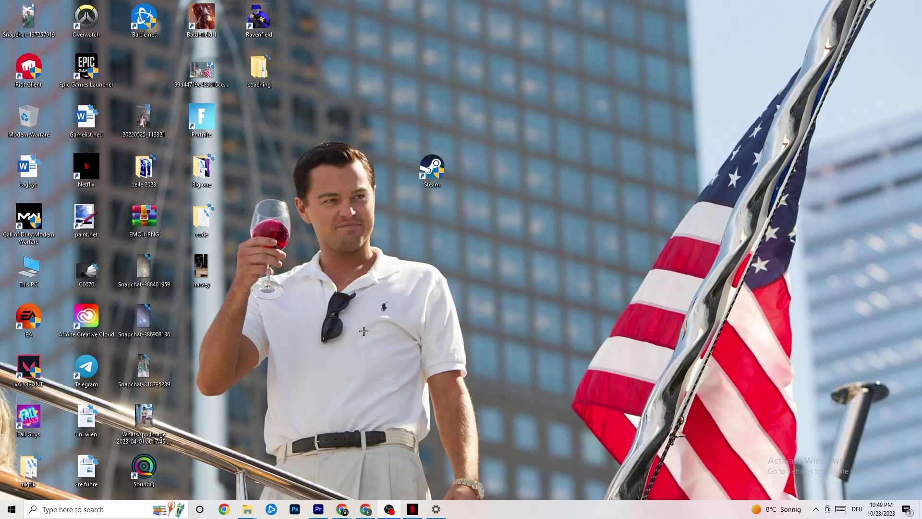
Reposition the Steam shortcut on the desktop and open its Properties dialog
left_click_drag(427, 183, 425, 230)
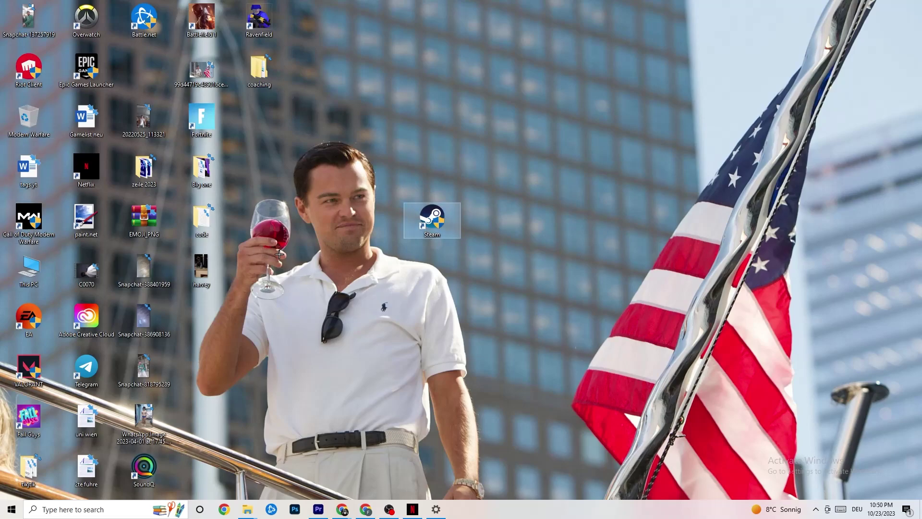
right_click(437, 217)
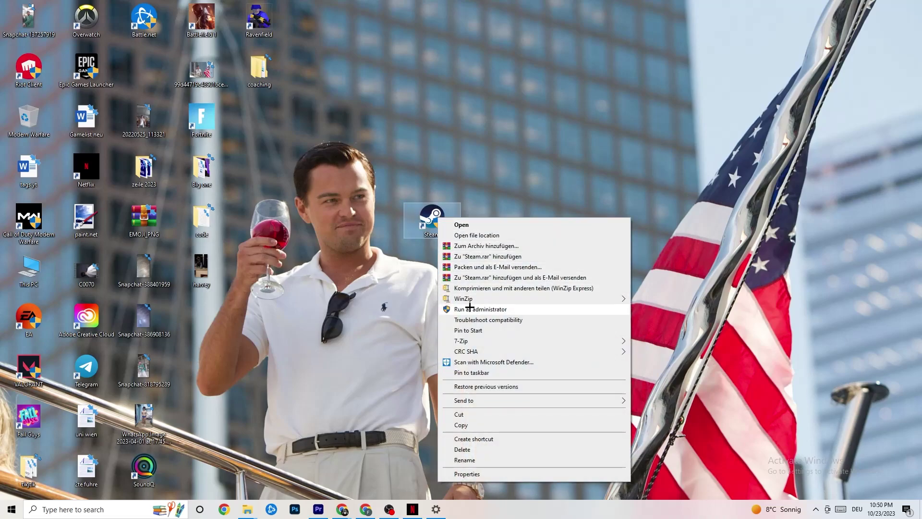
left_click(350, 290)
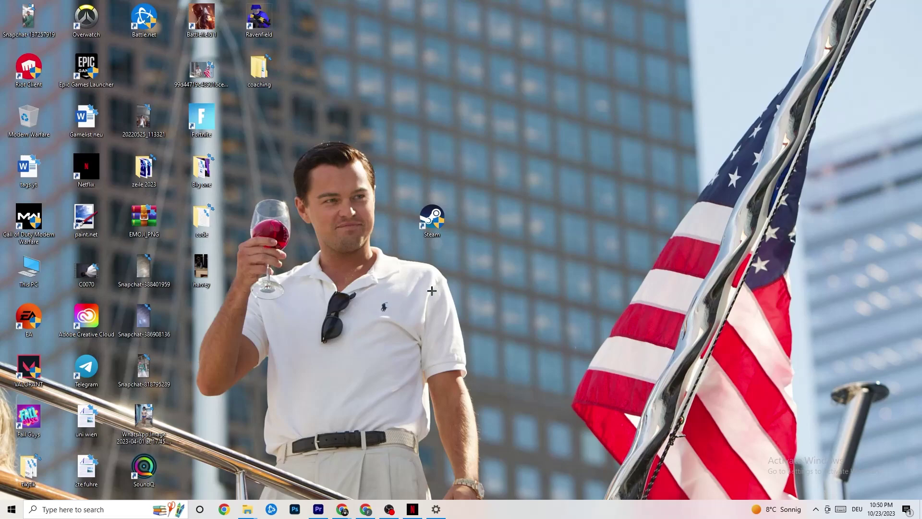
left_click_drag(424, 216, 424, 165)
right_click(423, 165)
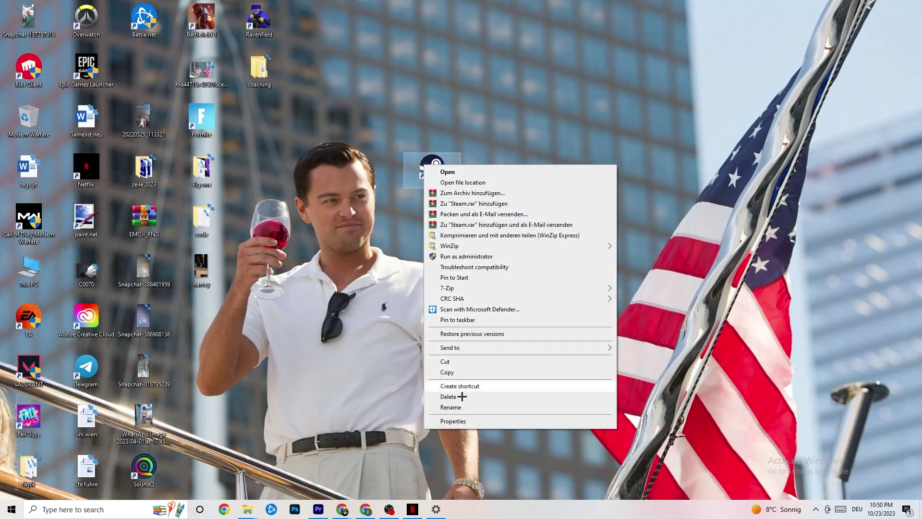
left_click(453, 421)
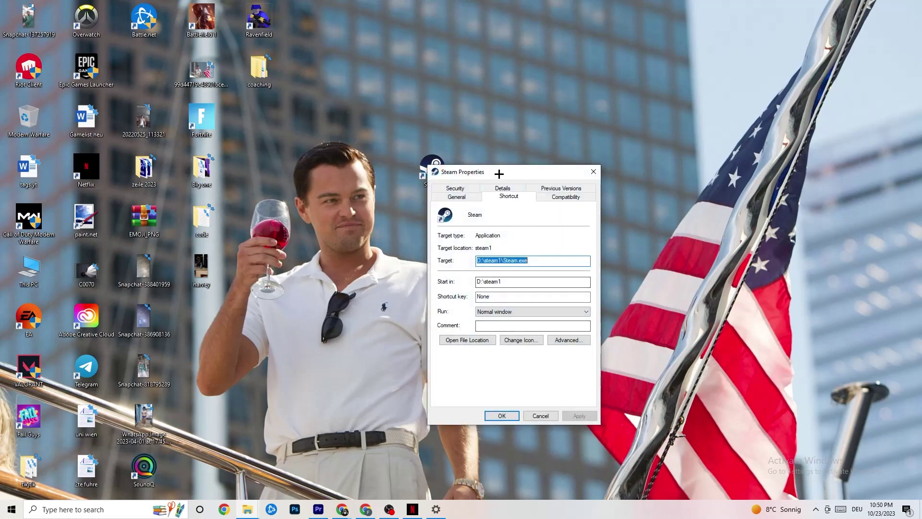
Keep Steam's compatibility mode at Windows 8 with Run as administrator ticked, and save
left_click_drag(496, 175, 450, 83)
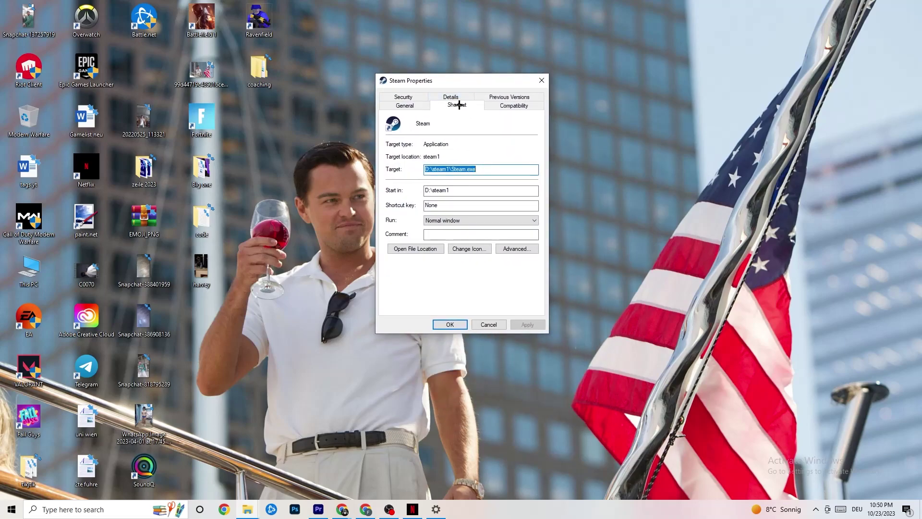
left_click(510, 105)
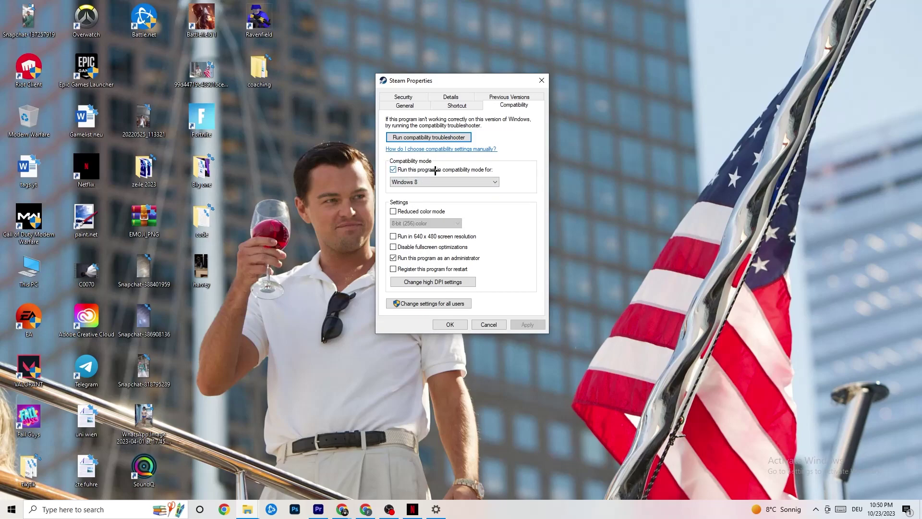
left_click(466, 180)
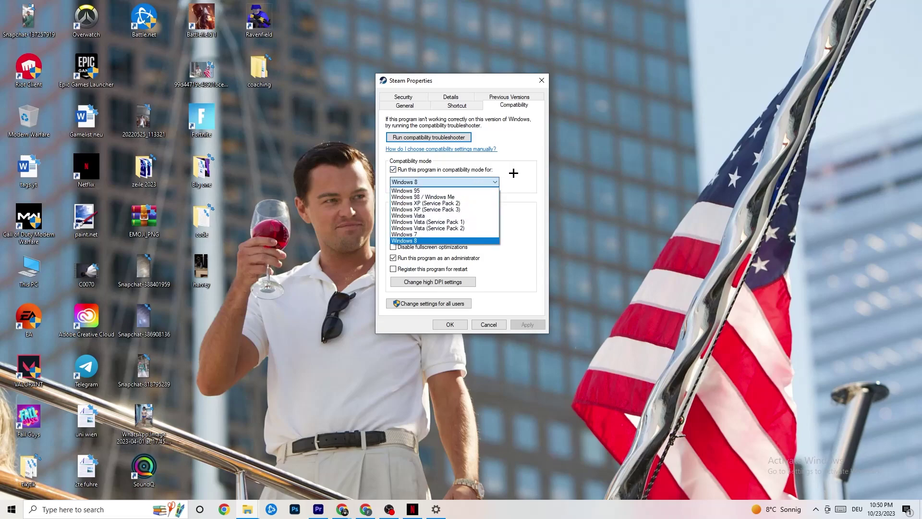
left_click(451, 240)
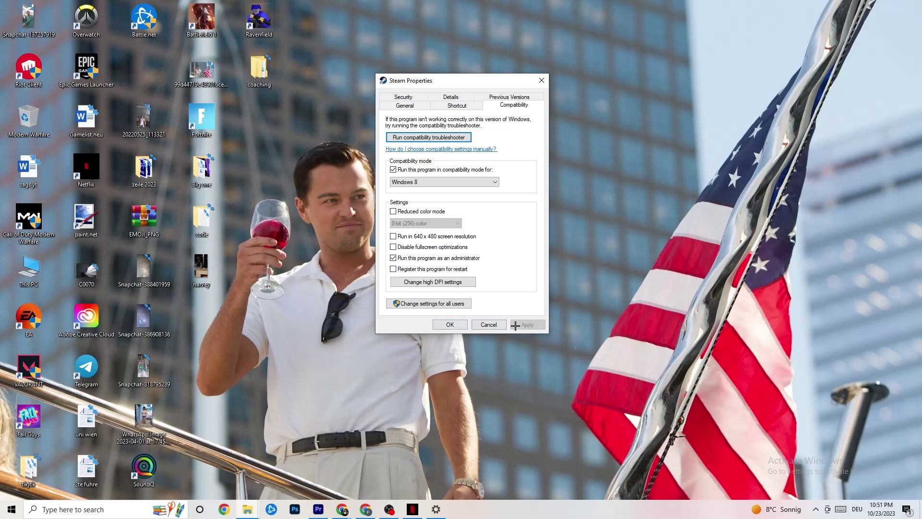
left_click(452, 325)
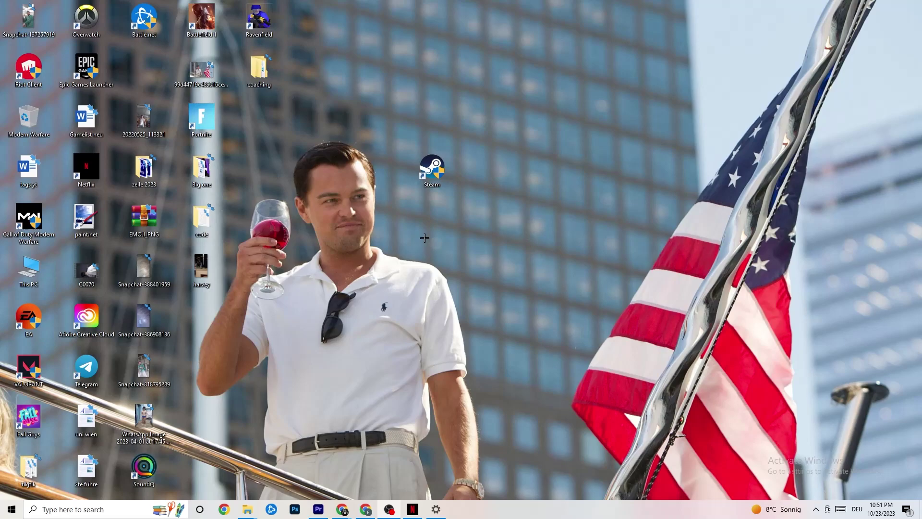
Bring up and dismiss the Steam shortcut menu, then open the Start menu
right_click(415, 172)
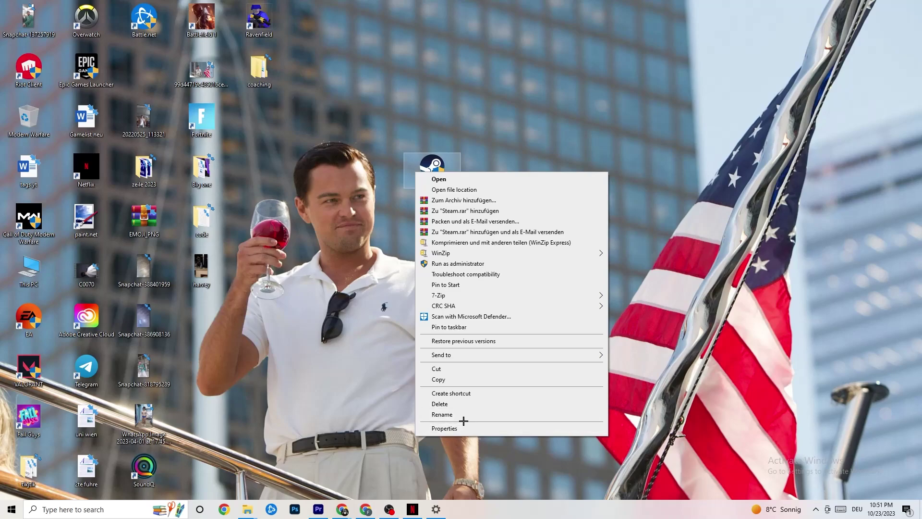
left_click(337, 212)
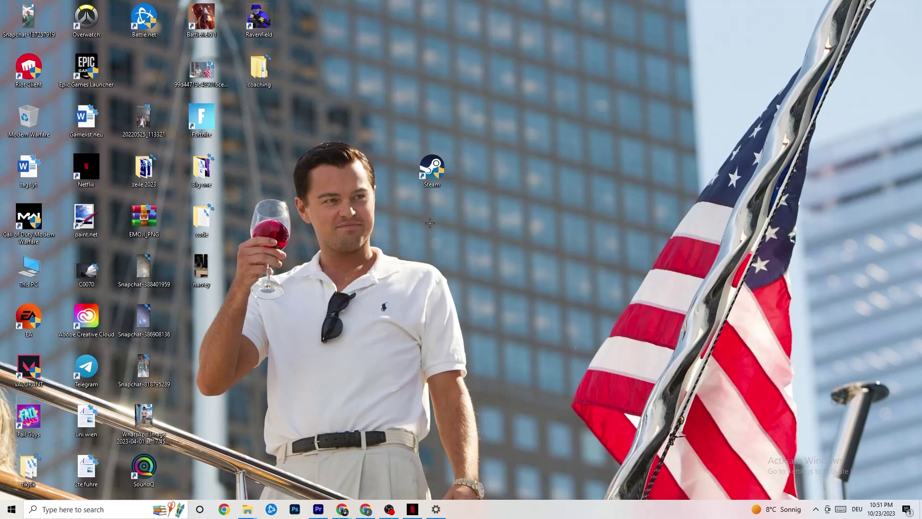
left_click(11, 509)
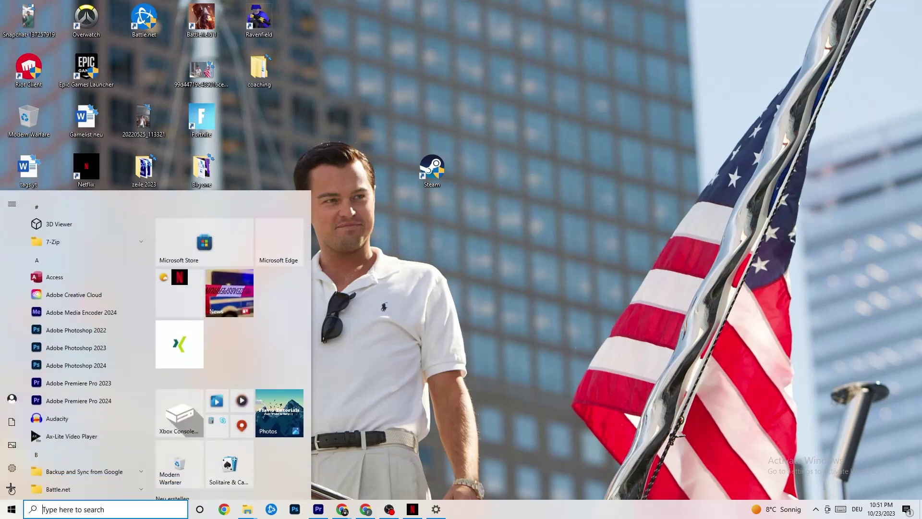
Open System > Display and check scale stays 100% at 1920 × 1080 resolution
left_click(436, 509)
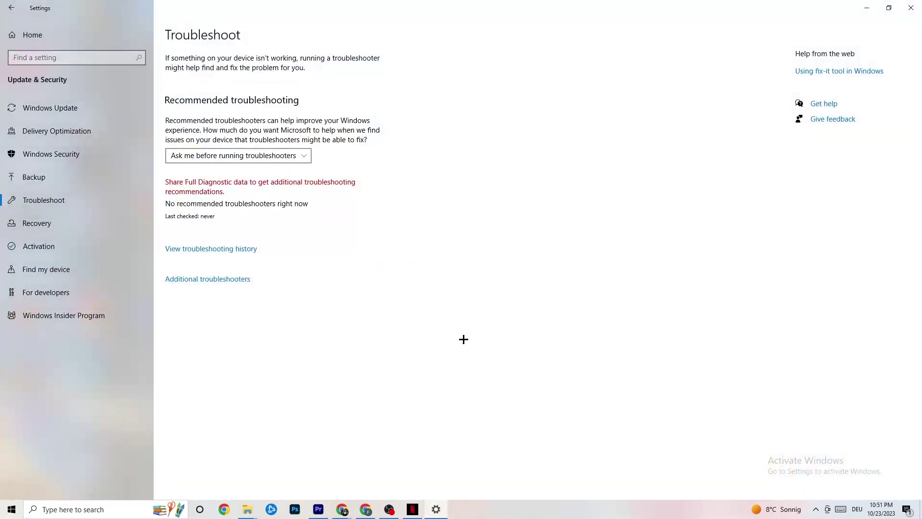
left_click(4, 5)
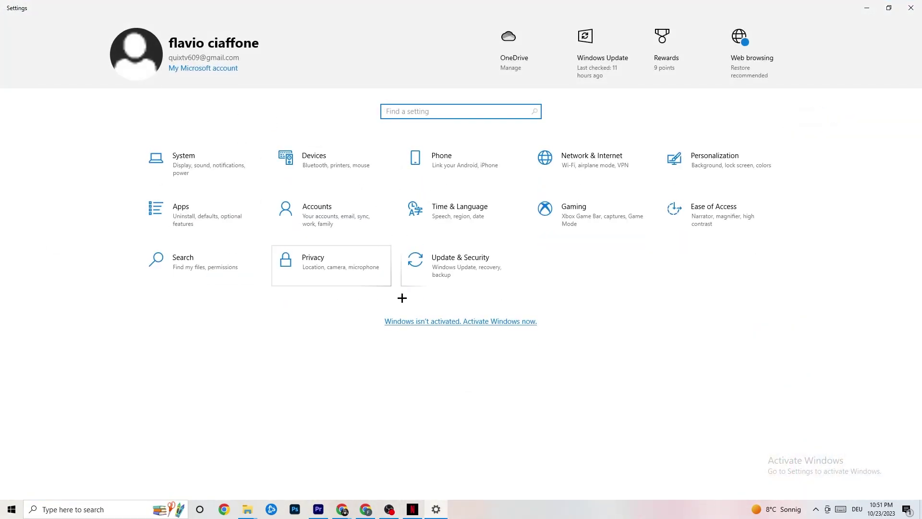
left_click(216, 176)
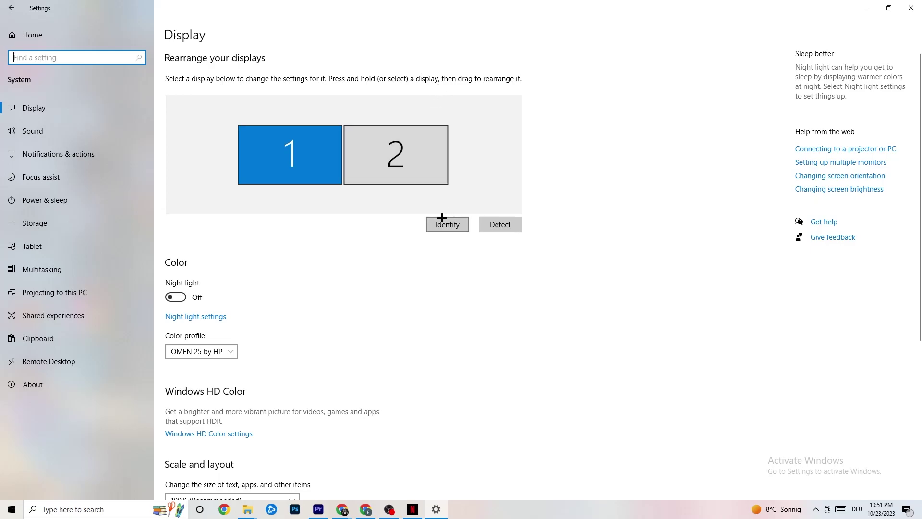
scroll(242, 217, "down", 5)
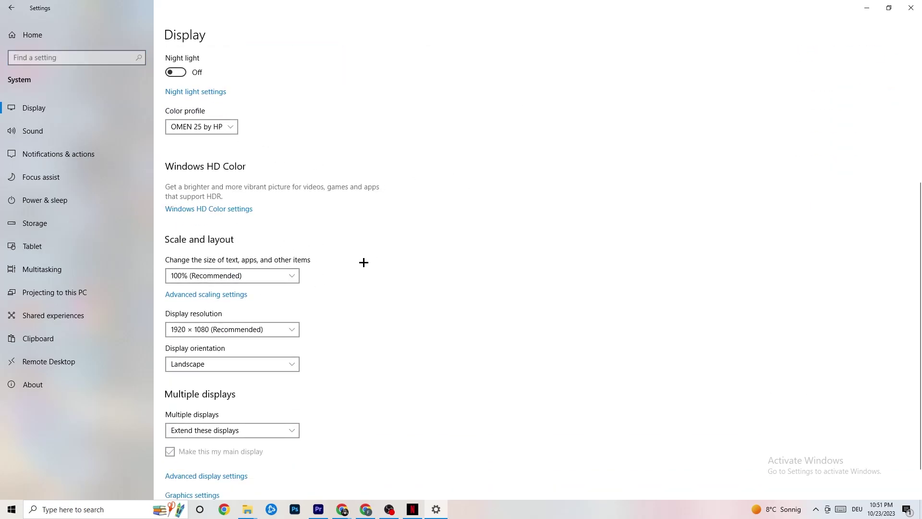
left_click(291, 270)
left_click(417, 236)
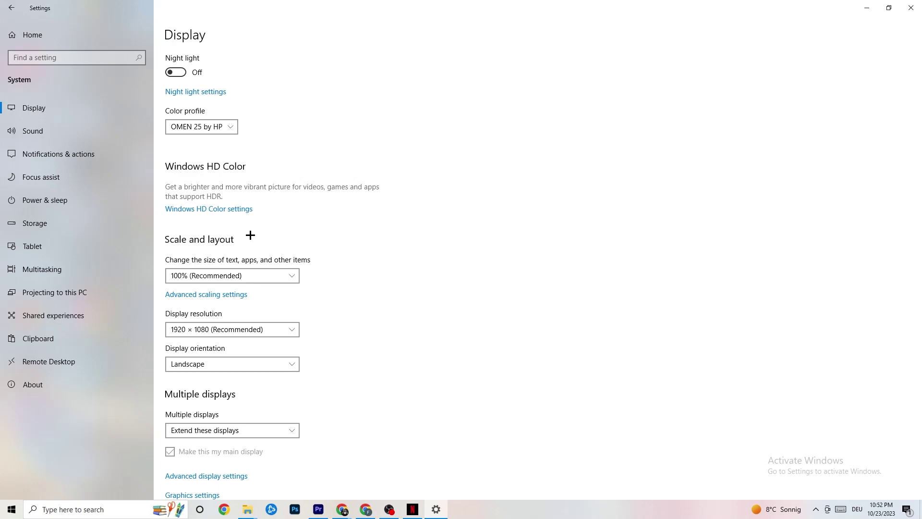
Review the power plans, then check drive C storage (114 GB used, 3.21 GB free)
left_click(61, 198)
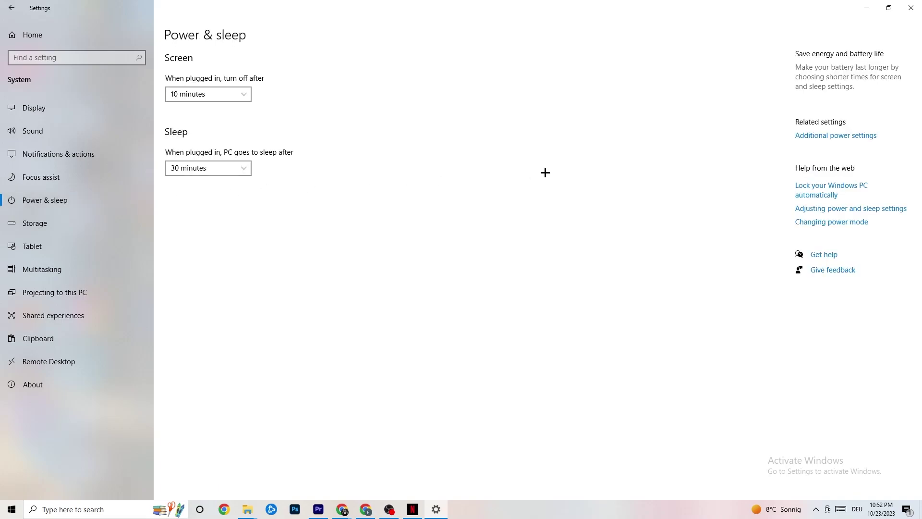
left_click(845, 136)
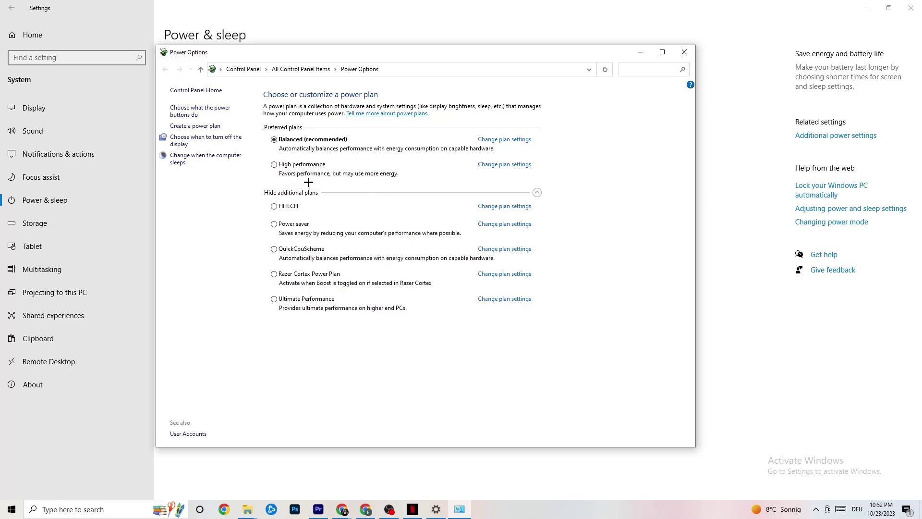
left_click(684, 52)
left_click(96, 223)
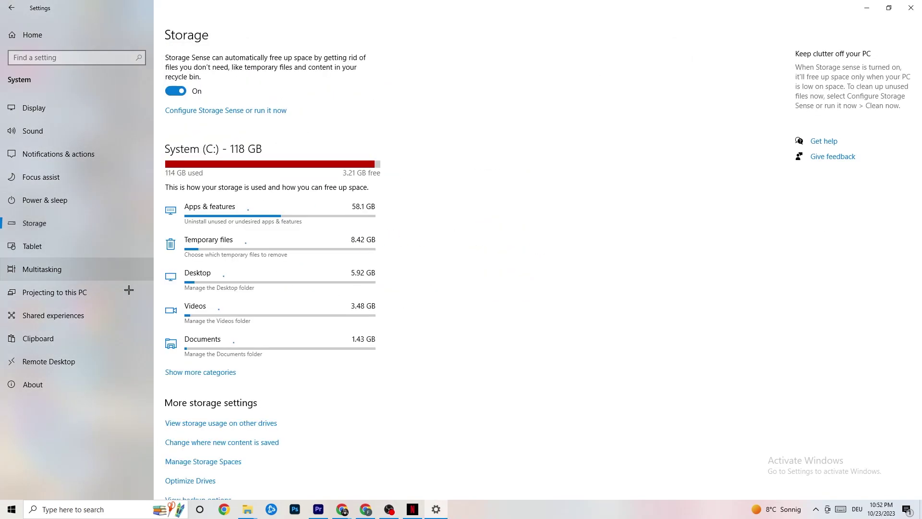
left_click(257, 111)
left_click(119, 134)
left_click(118, 134)
left_click(56, 137)
left_click(209, 97)
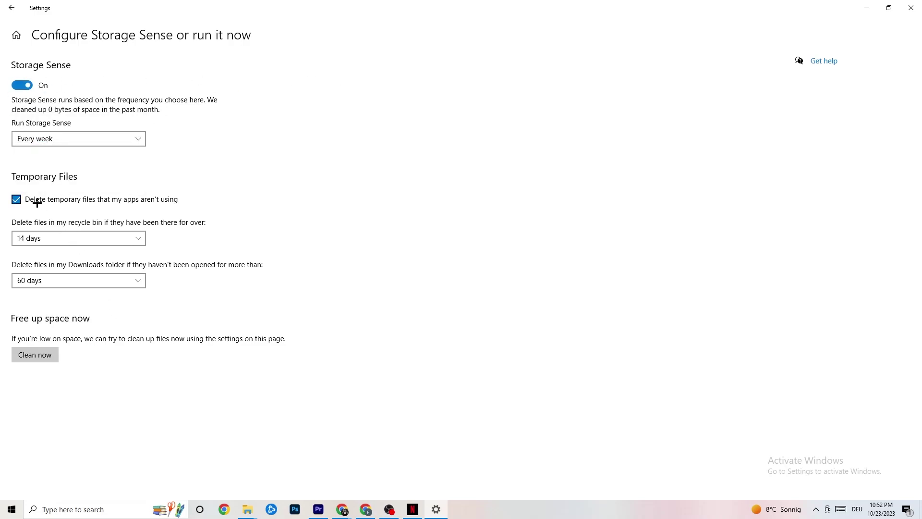
left_click(115, 238)
left_click(113, 239)
left_click(11, 8)
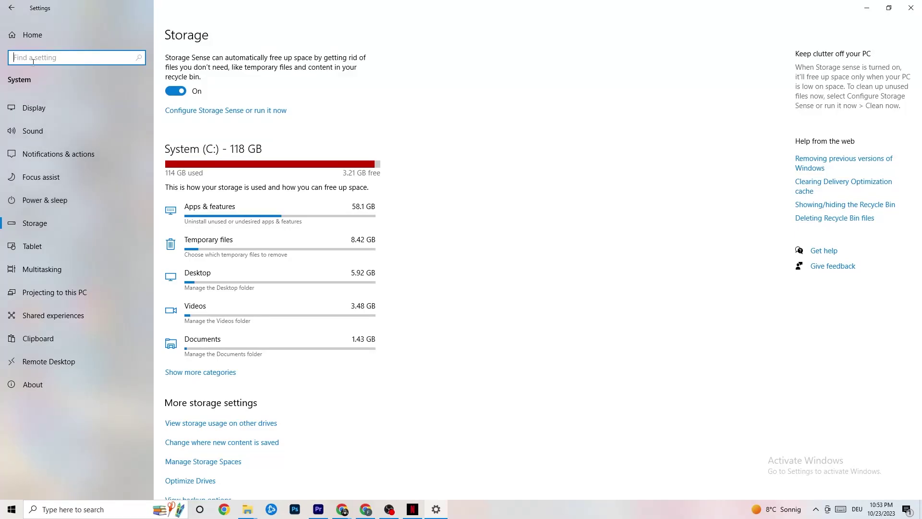
Open Gaming settings and view Captures, where background recording and recorded audio are off
left_click(10, 9)
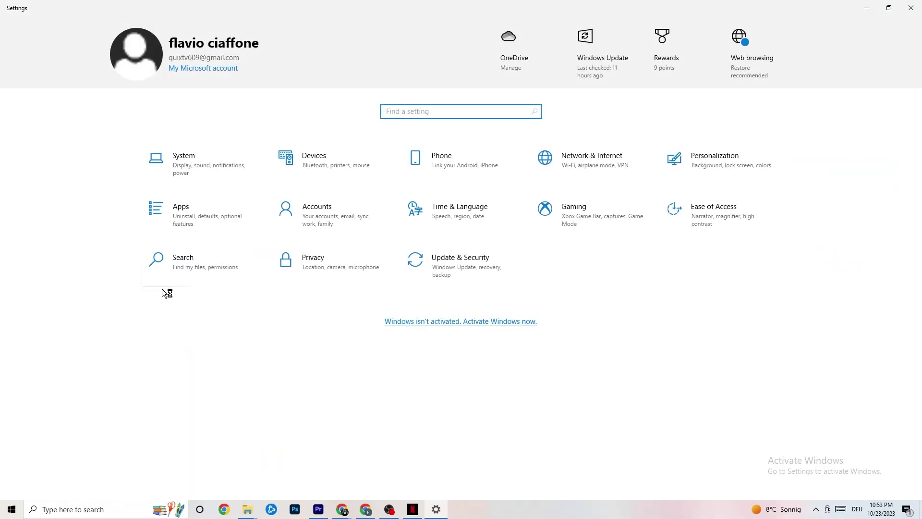
left_click(601, 202)
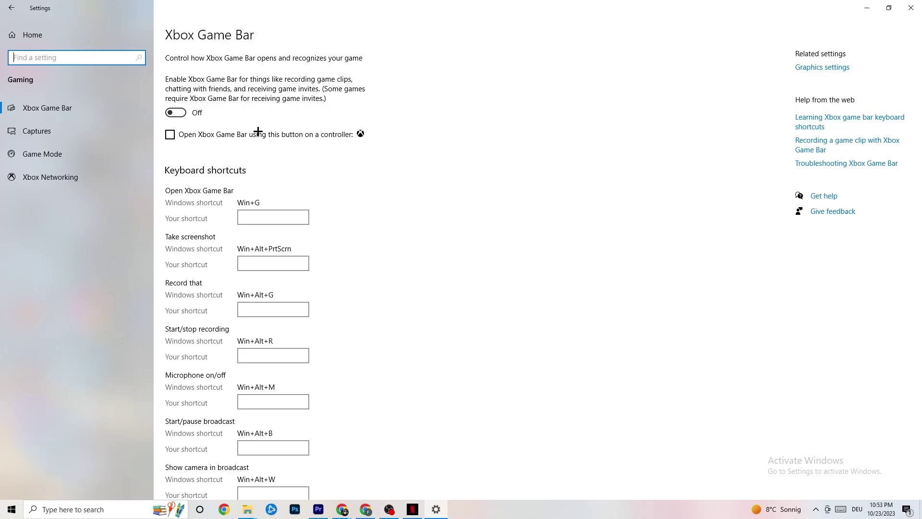
left_click(66, 130)
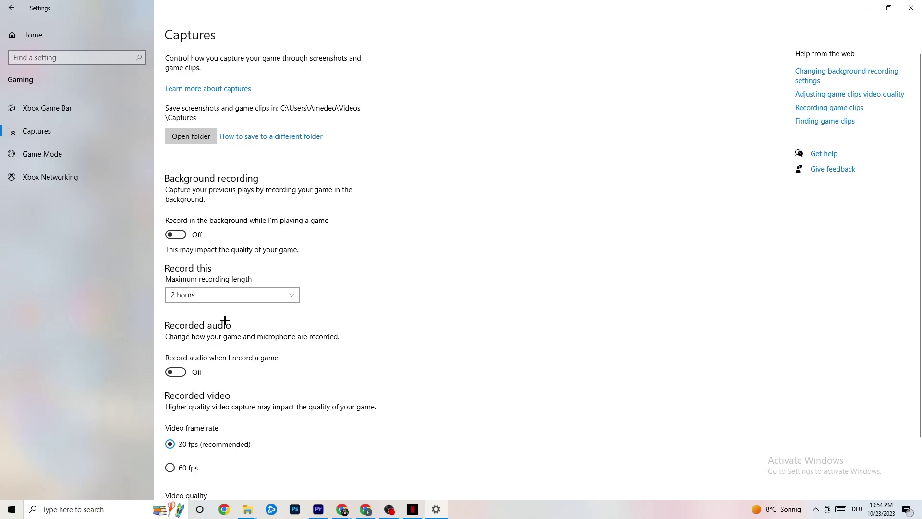
left_click(44, 154)
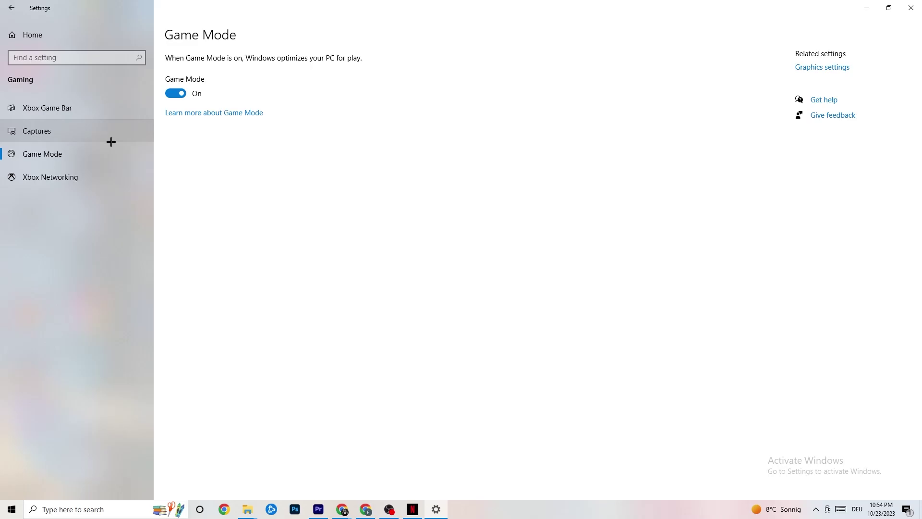
Close Settings after confirming the Game Mode toggle is On
left_click(910, 8)
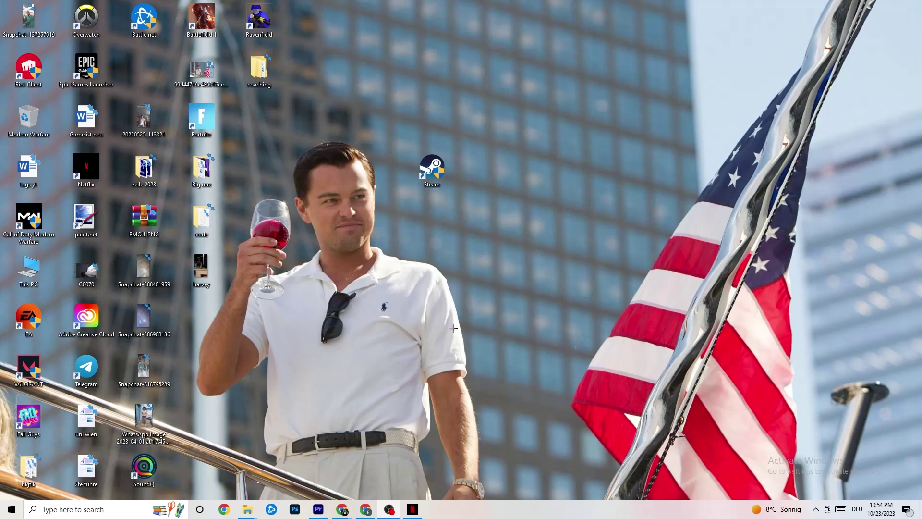
Launch Task Manager from the taskbar menu and expand it to full screen
right_click(472, 515)
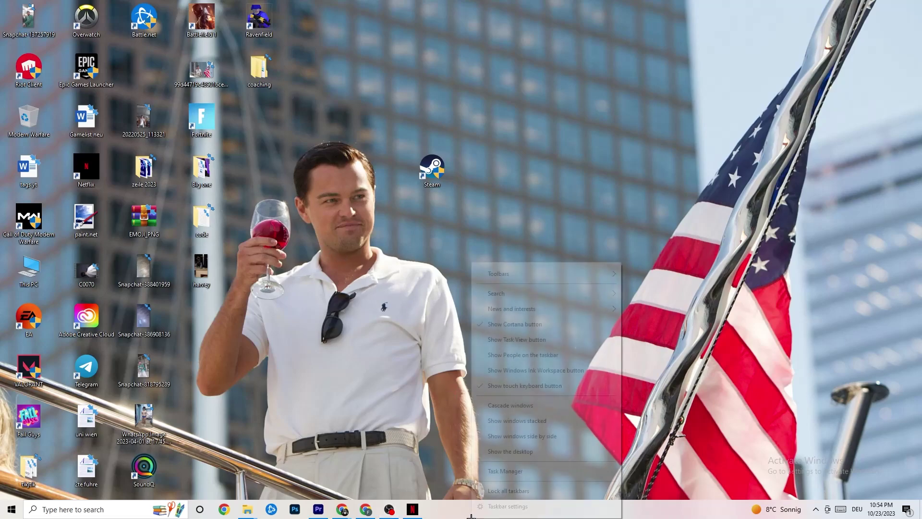
left_click(498, 472)
key("ctrl+shift+Escape")
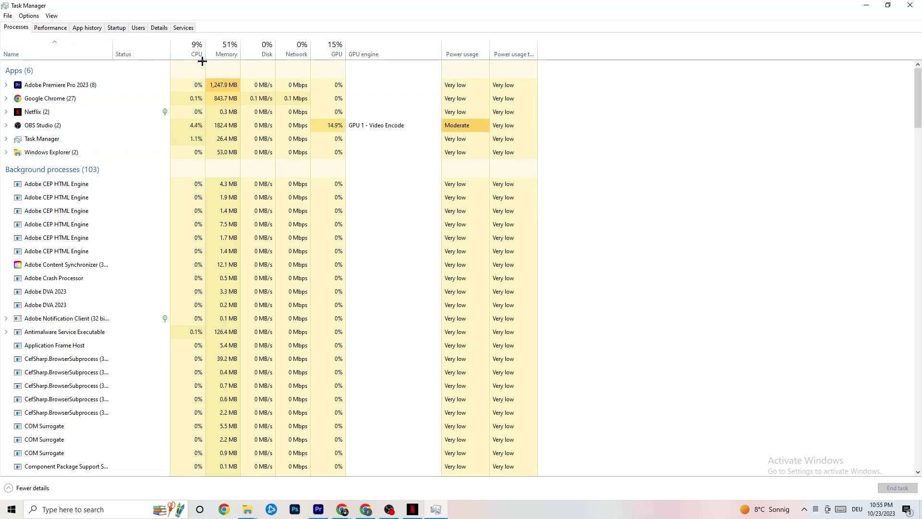
Look over the process list and Netflix's actions, then switch to the Details tab
scroll(203, 355, "down", 3)
scroll(203, 355, "down", 4)
scroll(179, 311, "up", 9)
scroll(149, 280, "down", 3)
scroll(150, 281, "up", 3)
right_click(59, 113)
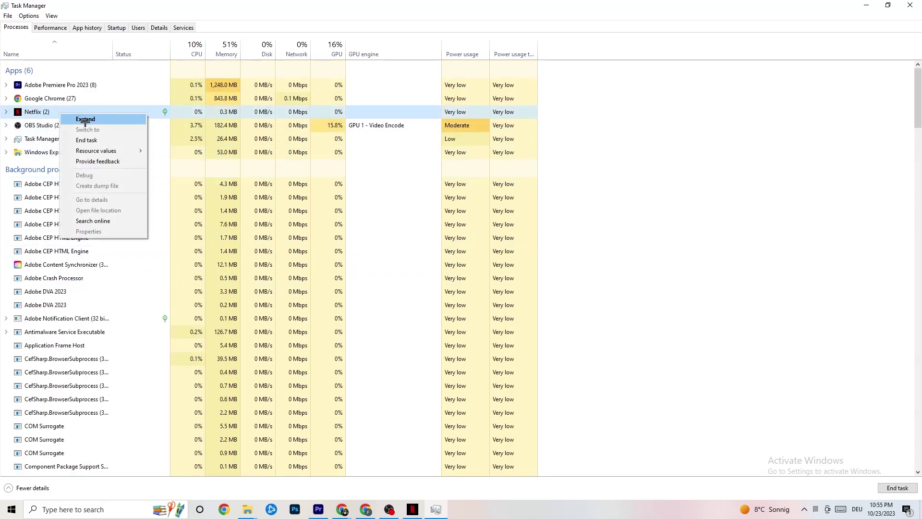
left_click(679, 160)
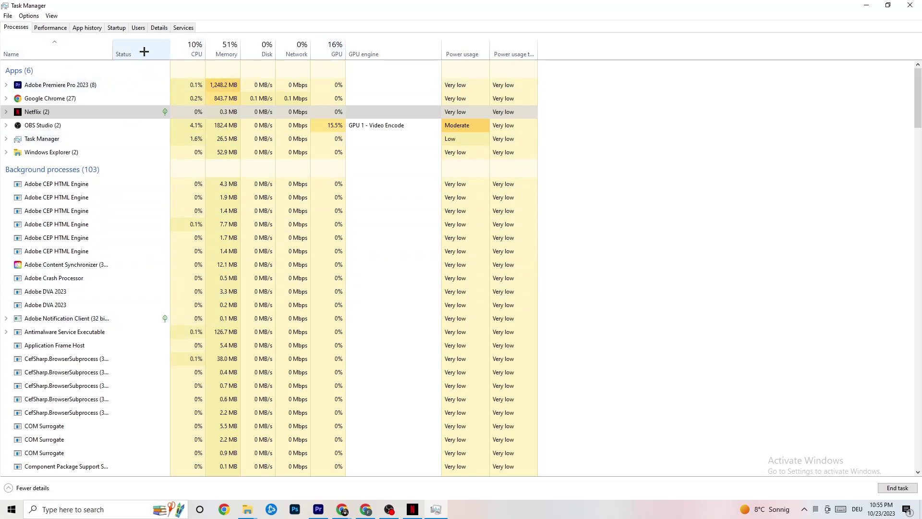
left_click(150, 28)
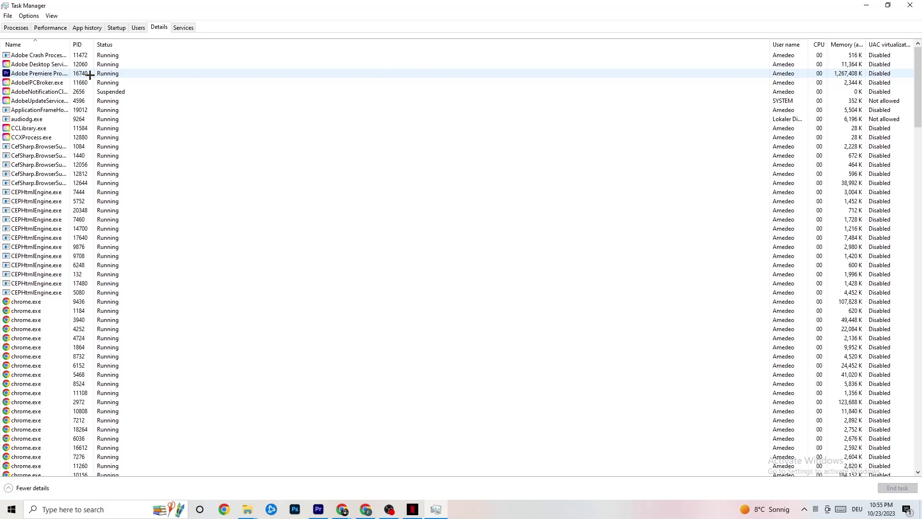
Confirm Adobe Premiere's priority stays Normal, then view the Startup apps list
right_click(89, 74)
mouse_move(141, 117)
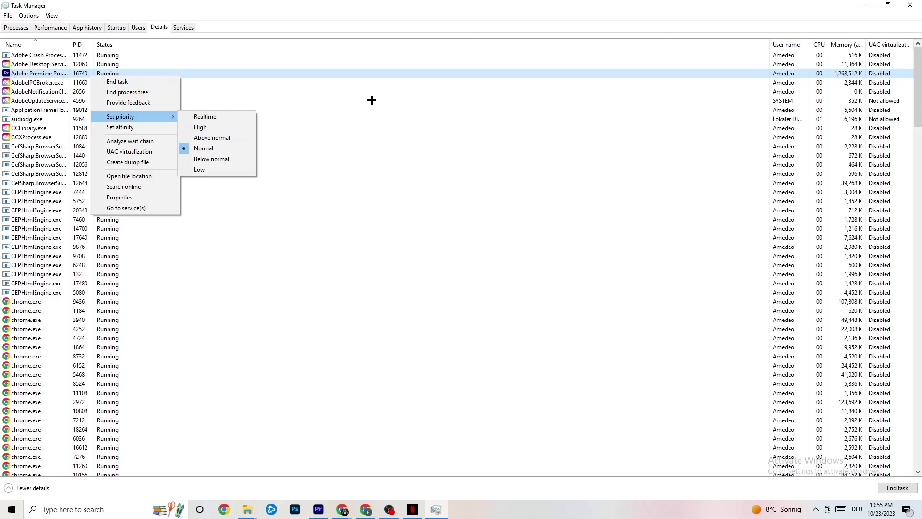
left_click(150, 117)
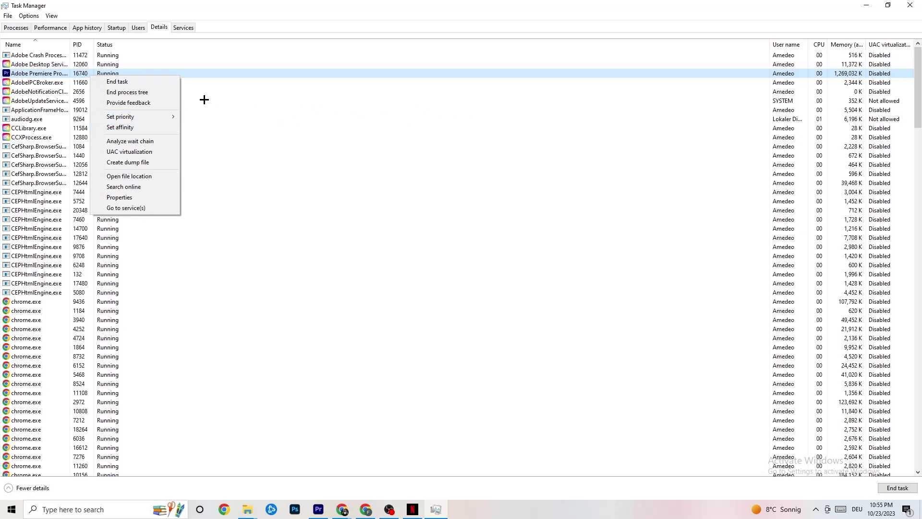
left_click(117, 28)
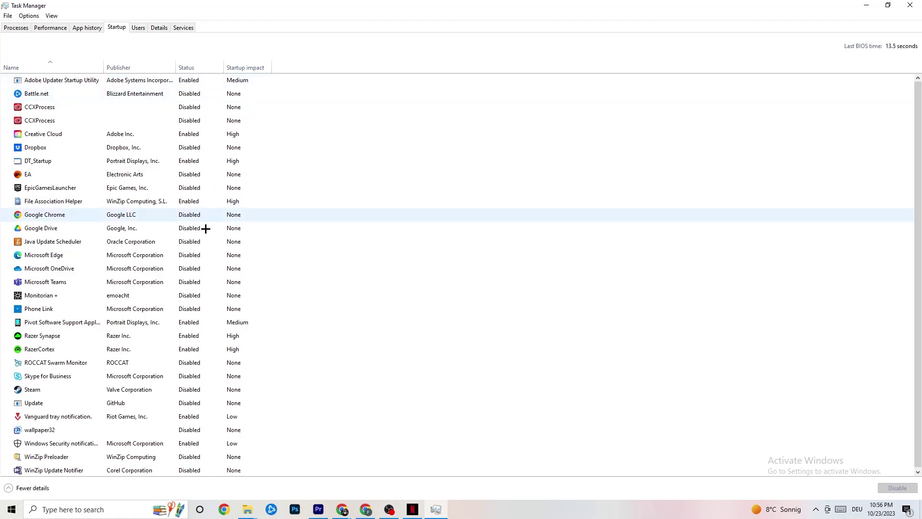
right_click(133, 229)
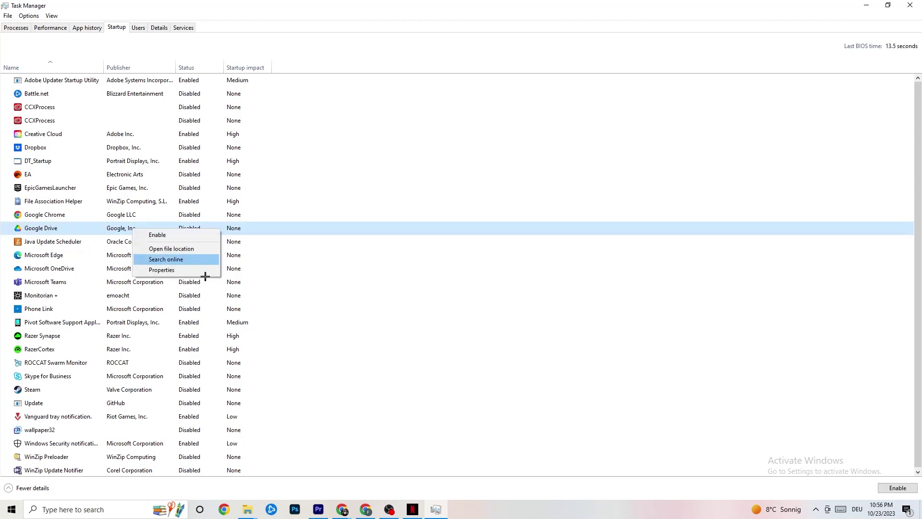
right_click(181, 323)
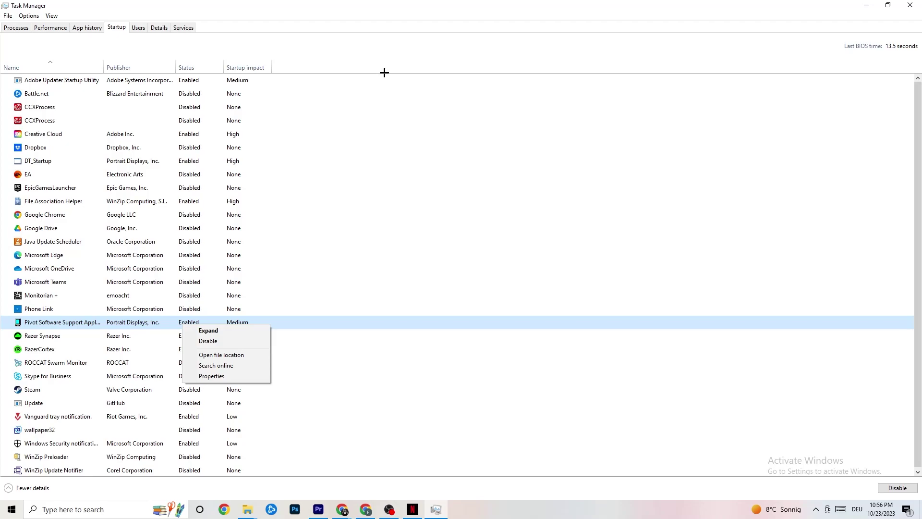
left_click(373, 15)
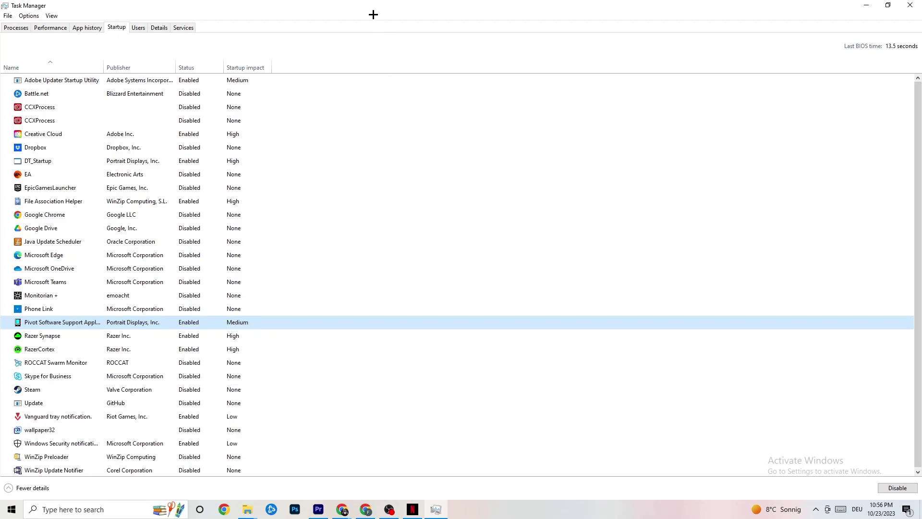